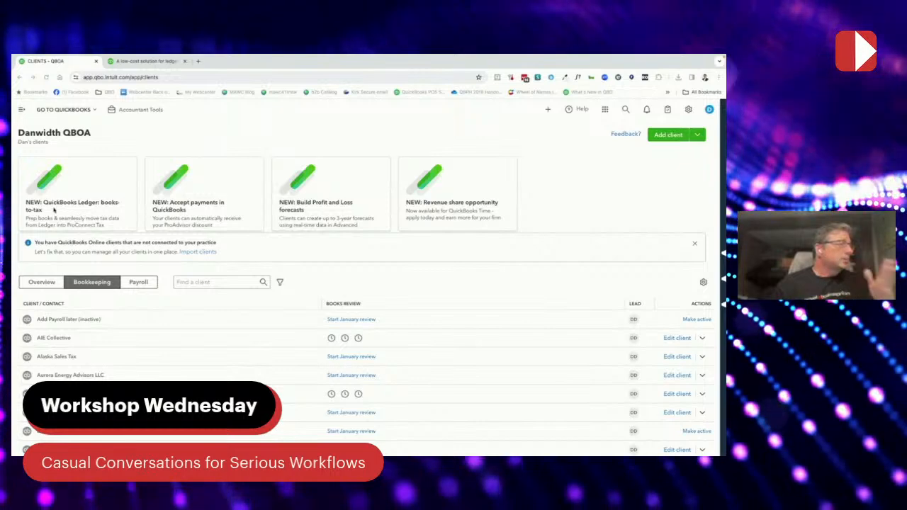
- Open the QuickBooks Ledger product page from the 'NEW: QuickBooks Ledger' card's 'Get QuickBooks Ledger now' link
mouse_move(89, 210)
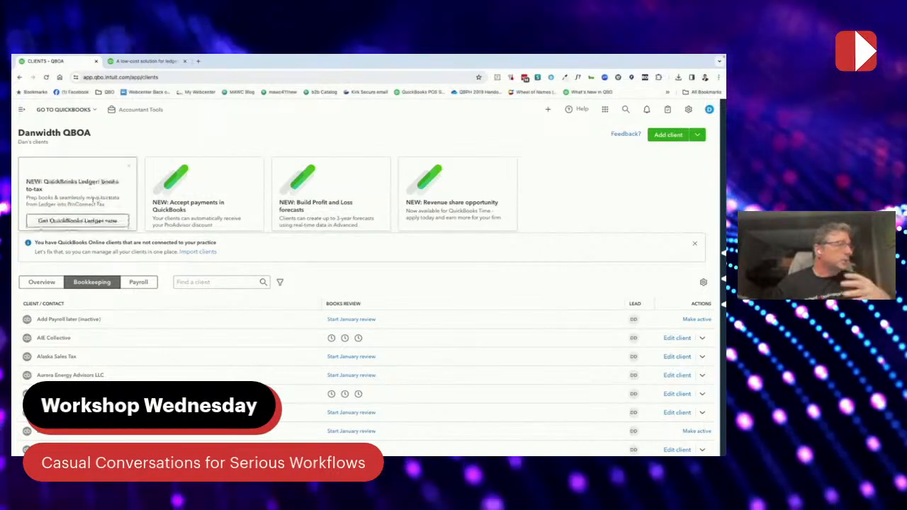
click(90, 208)
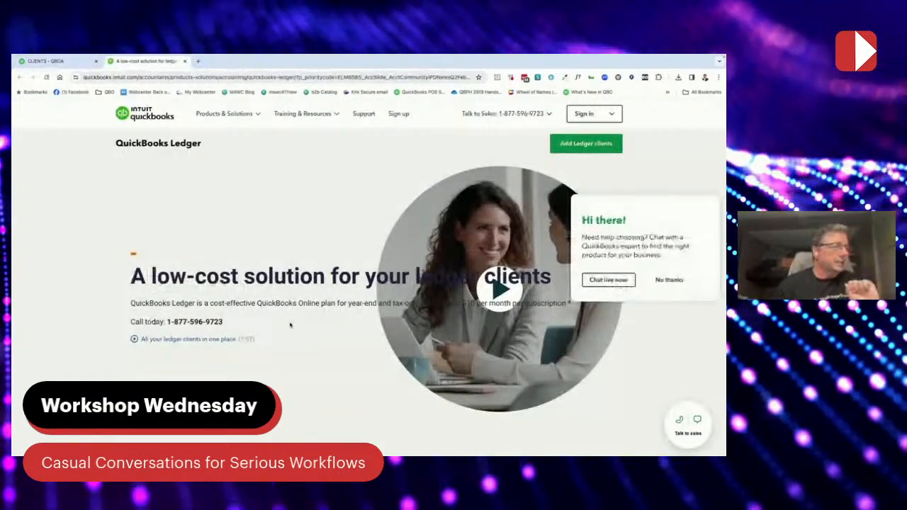
- Expand the FAQ 'Which types of clients are best suited for QuickBooks Ledger?'
scroll(289, 324, down, 1)
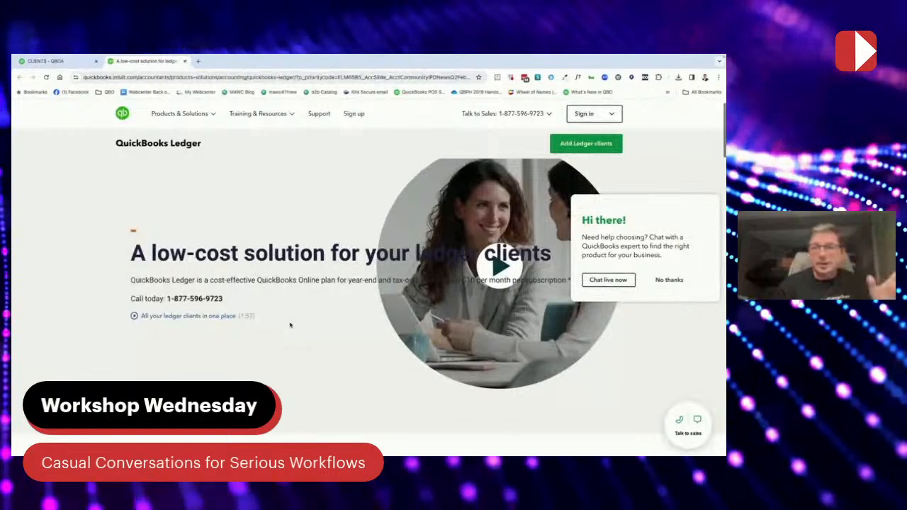
scroll(290, 325, down, 1)
scroll(290, 325, down, 4)
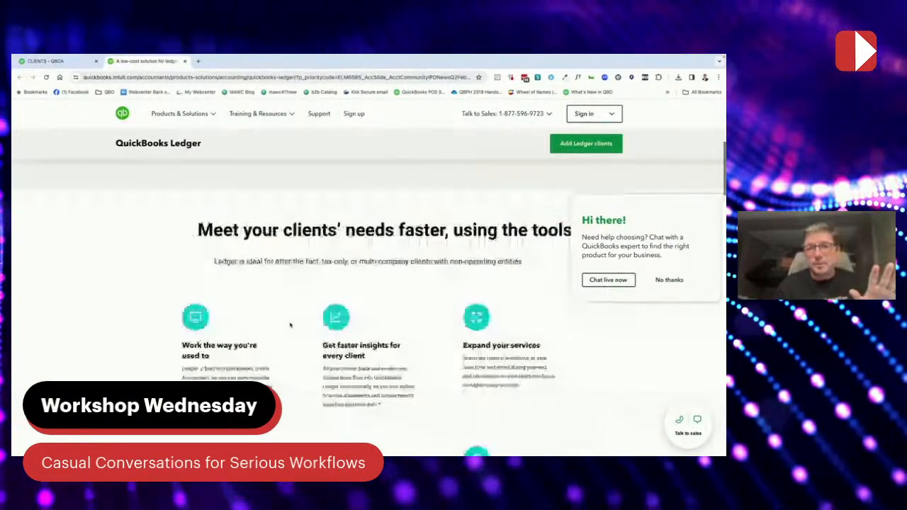
scroll(290, 325, down, 1)
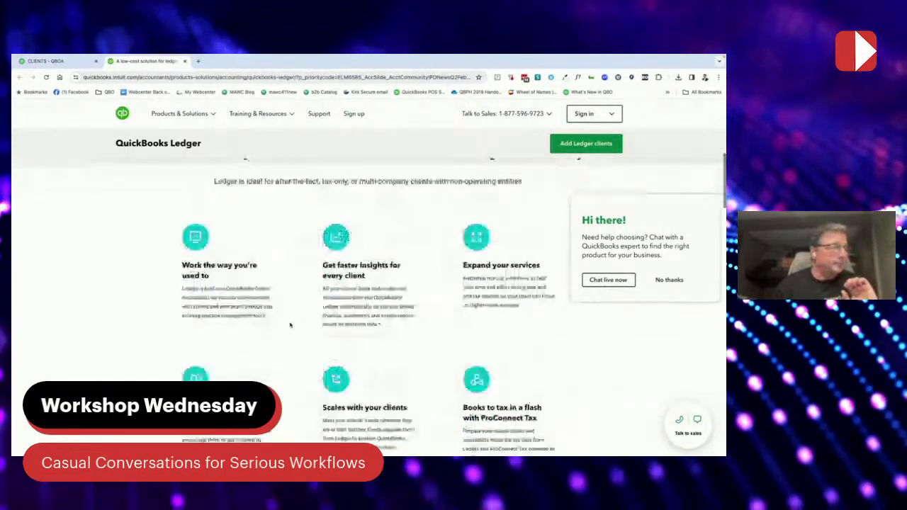
scroll(290, 325, down, 1)
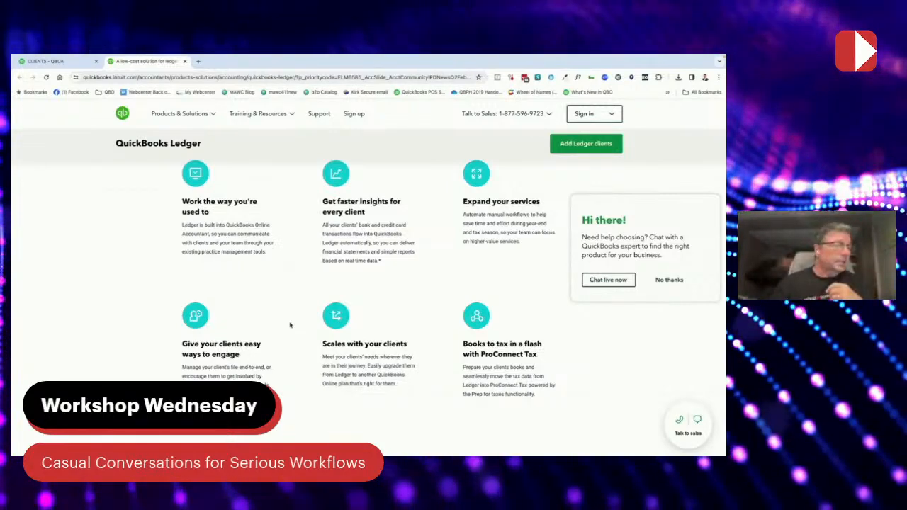
scroll(290, 325, down, 1)
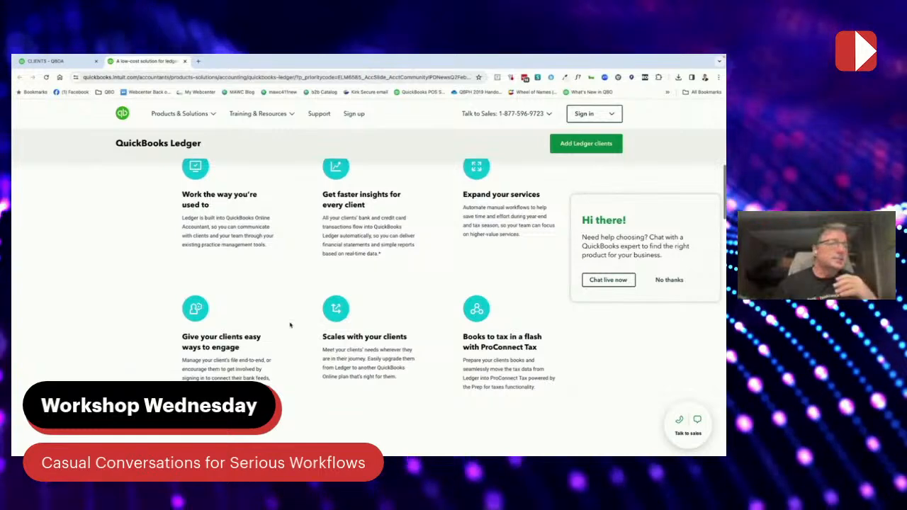
scroll(290, 325, down, 1)
scroll(290, 324, down, 2)
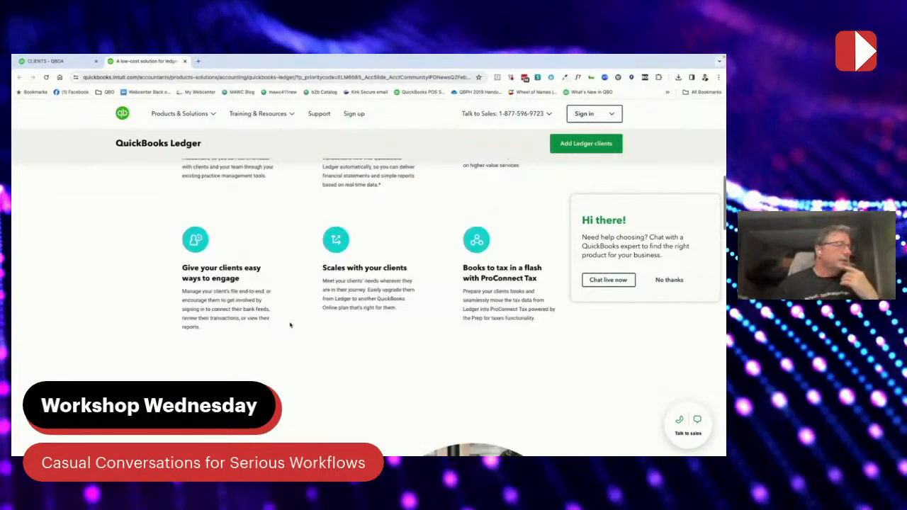
scroll(290, 324, down, 5)
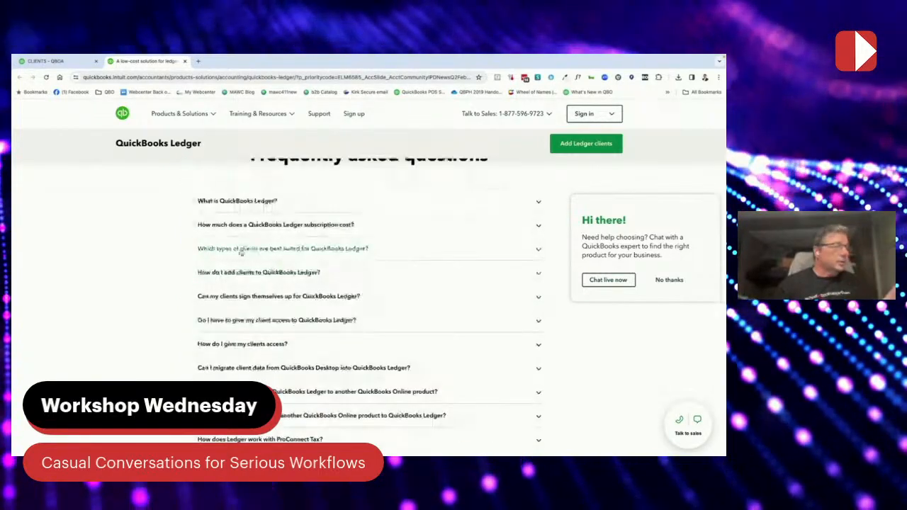
click(539, 253)
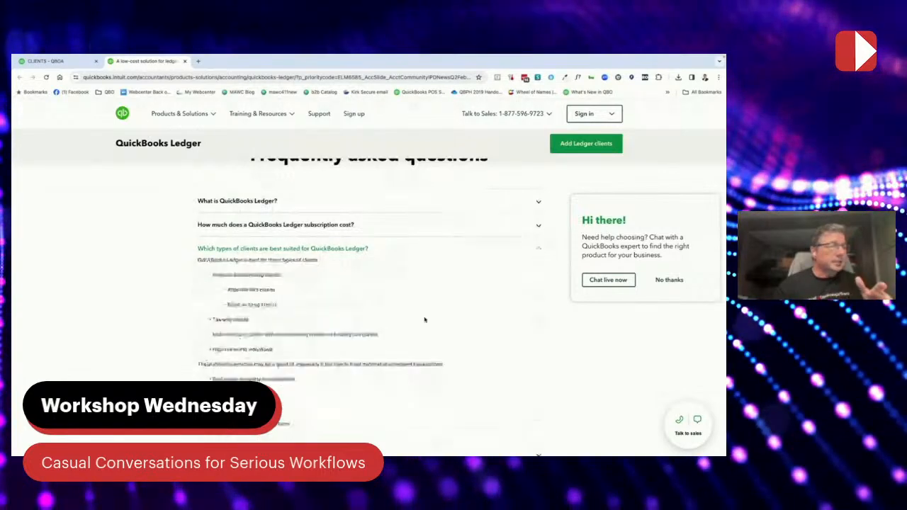
- Expand the FAQ 'How do I add clients to QuickBooks Ledger?', then return to the accountant's client list
scroll(416, 339, down, 1)
scroll(416, 338, down, 1)
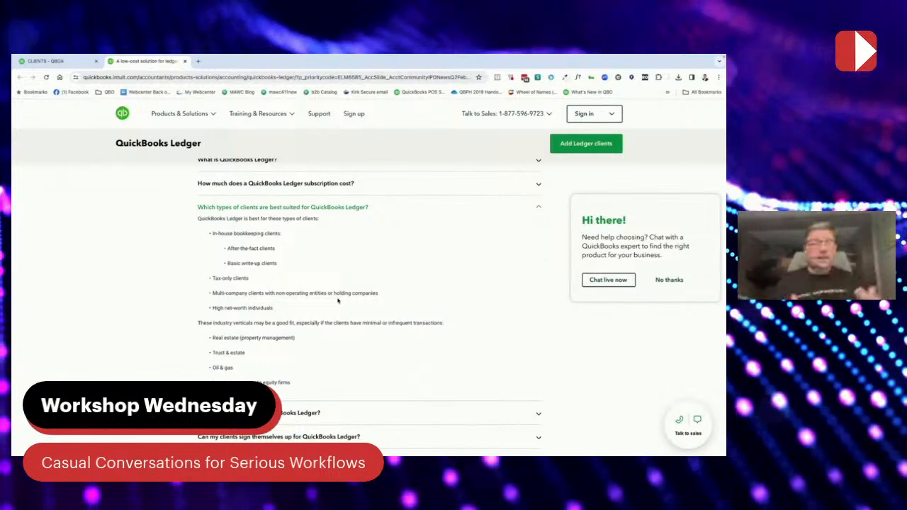
scroll(337, 301, down, 1)
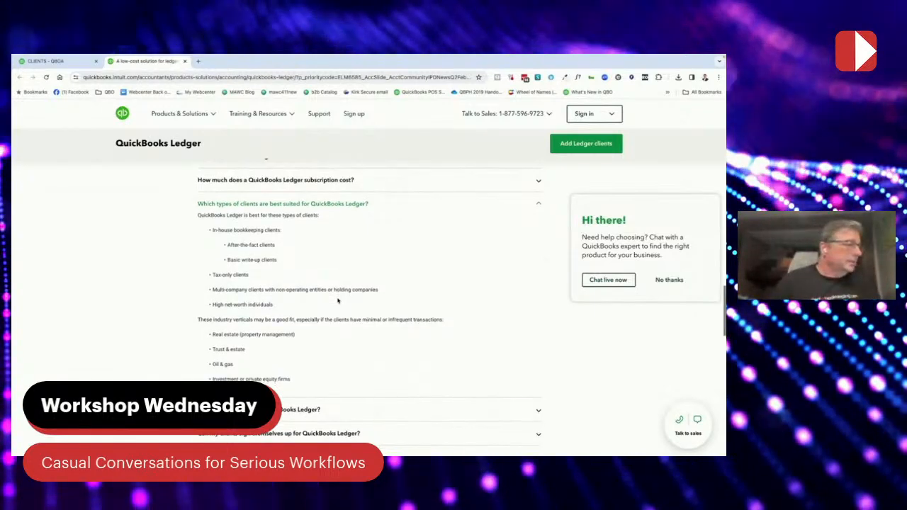
scroll(338, 301, down, 1)
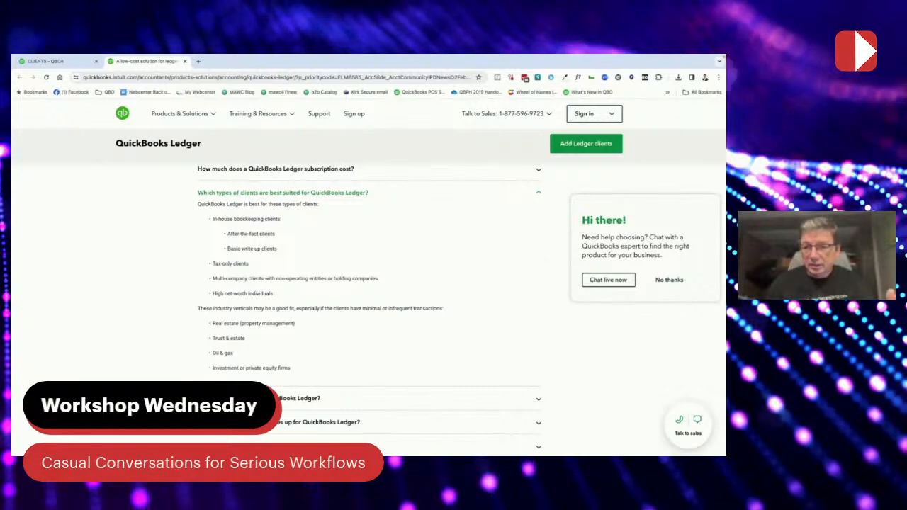
mouse_move(404, 455)
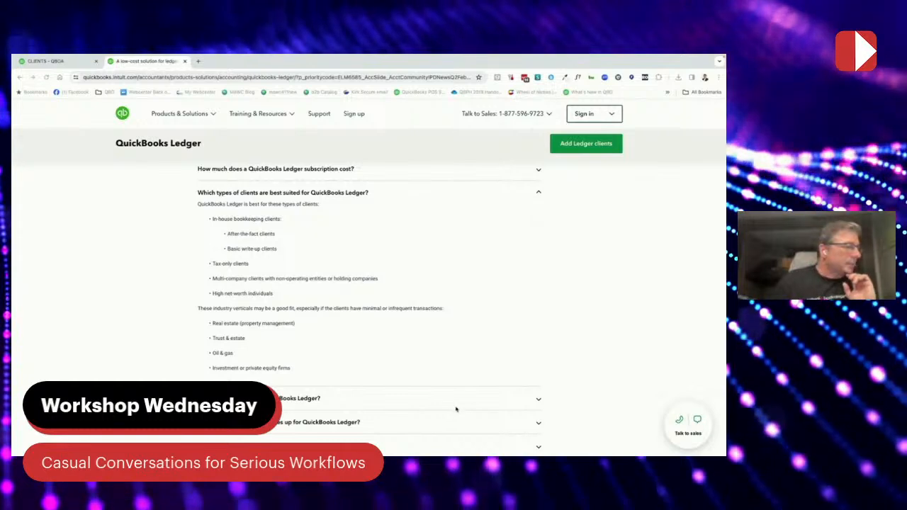
click(538, 402)
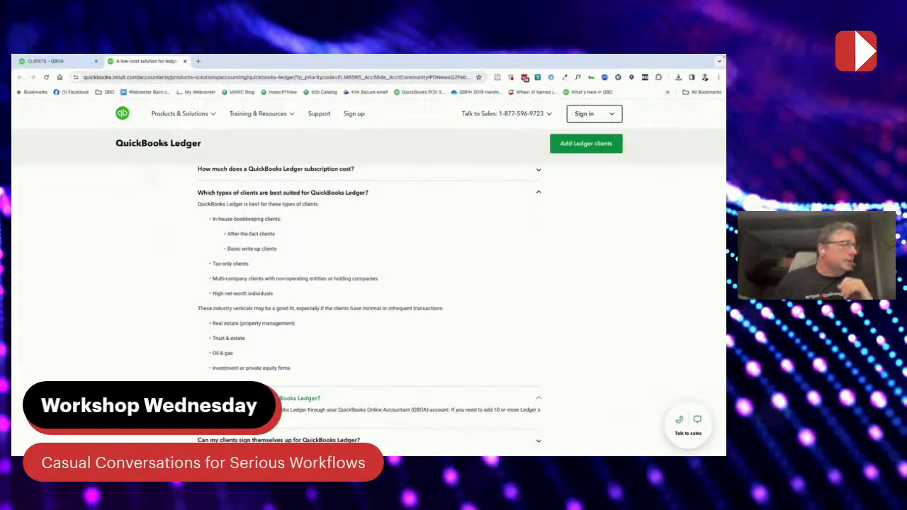
click(58, 63)
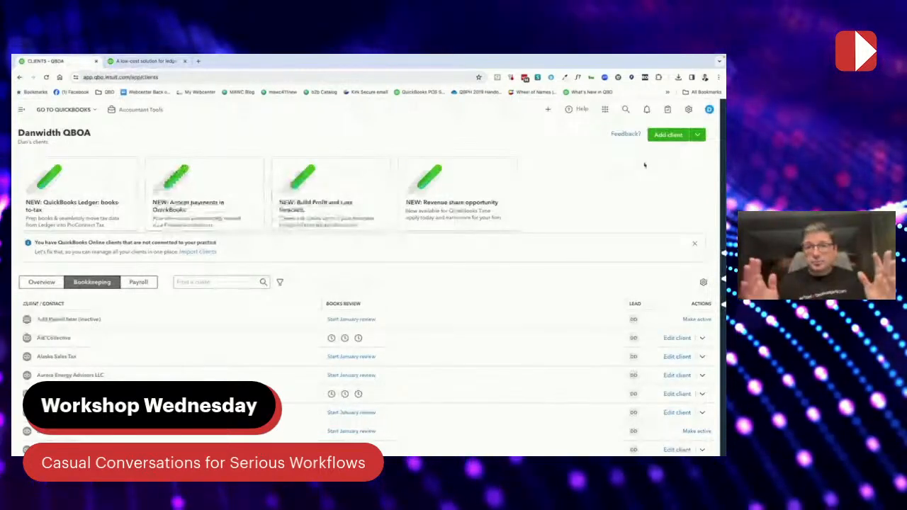
- Start a new client with business name 'QB Ledger Take 2' and fill in the owner's e-mail
click(668, 135)
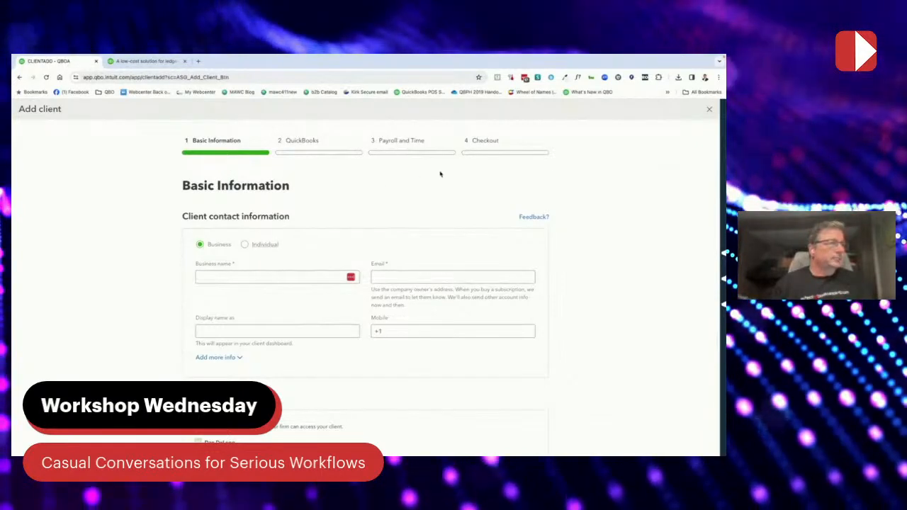
click(246, 277)
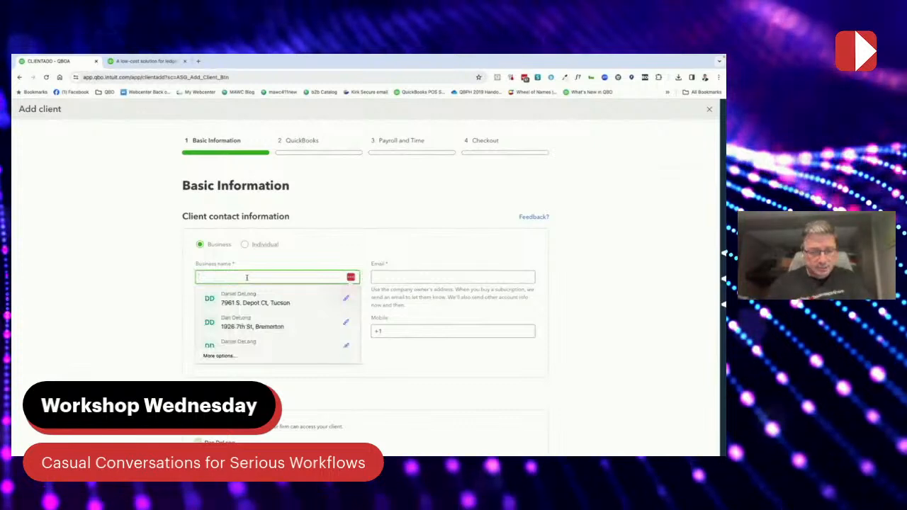
text(QB Ledger Take 2)
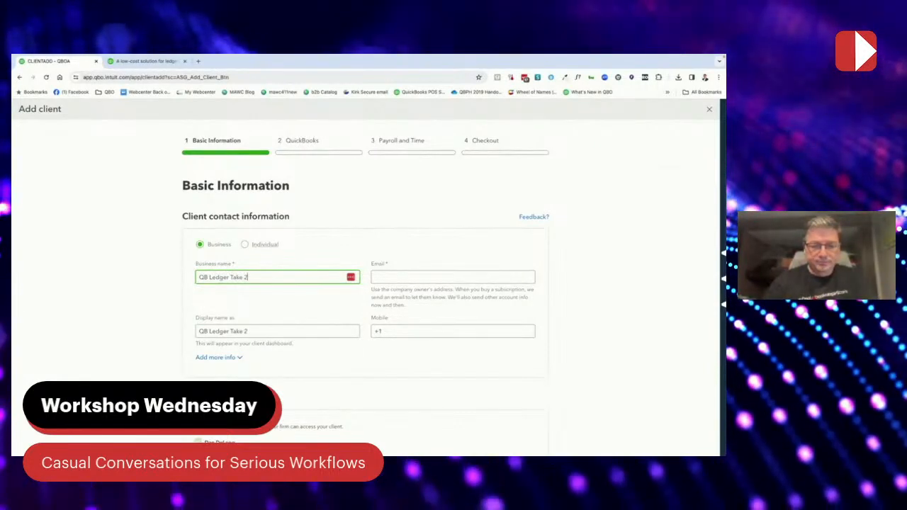
key(Tab)
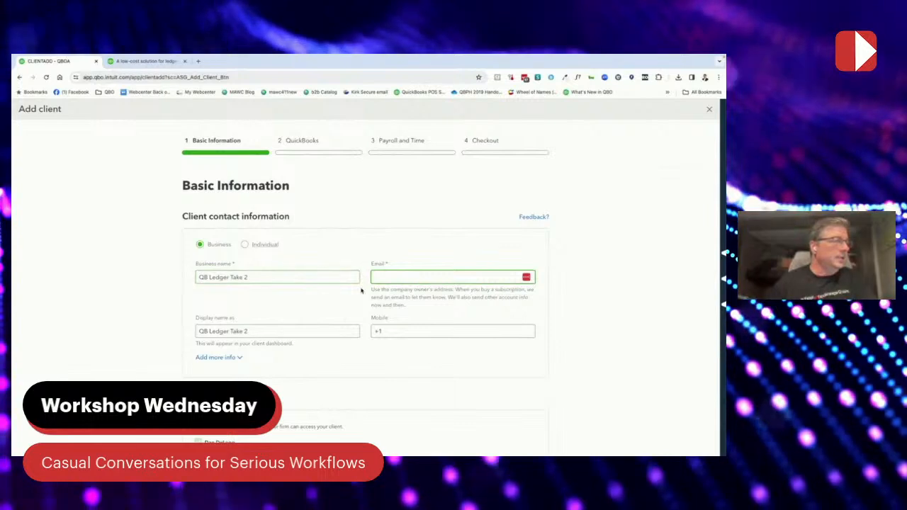
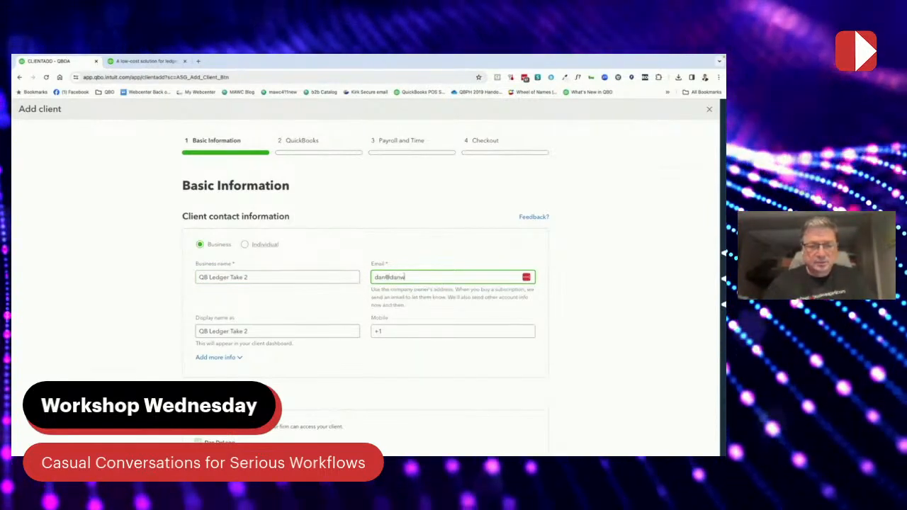
key(Tab)
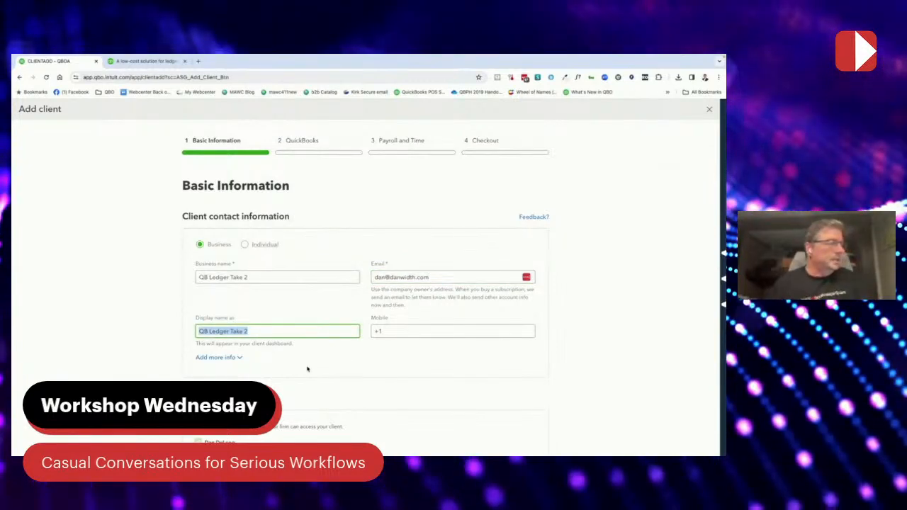
scroll(307, 368, down, 5)
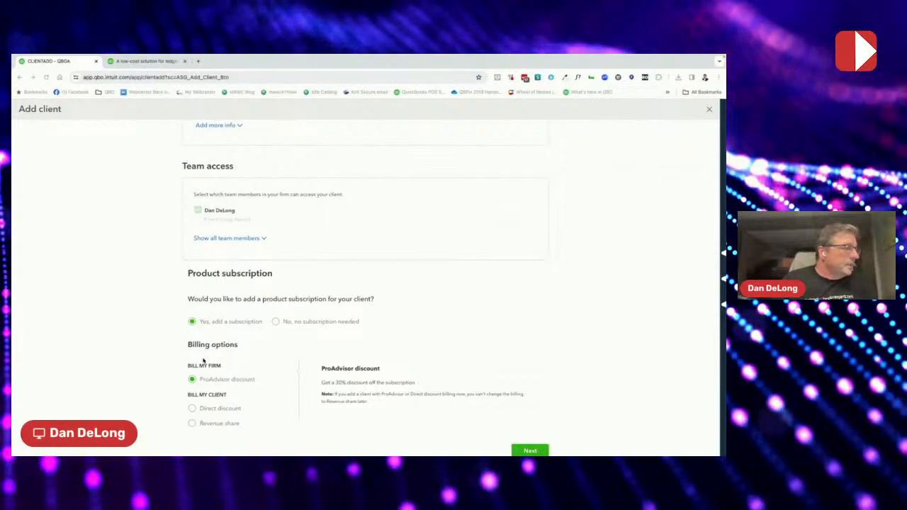
- Keep the firm-billed subscription with the ProAdvisor discount and continue to plan selection
scroll(227, 374, down, 1)
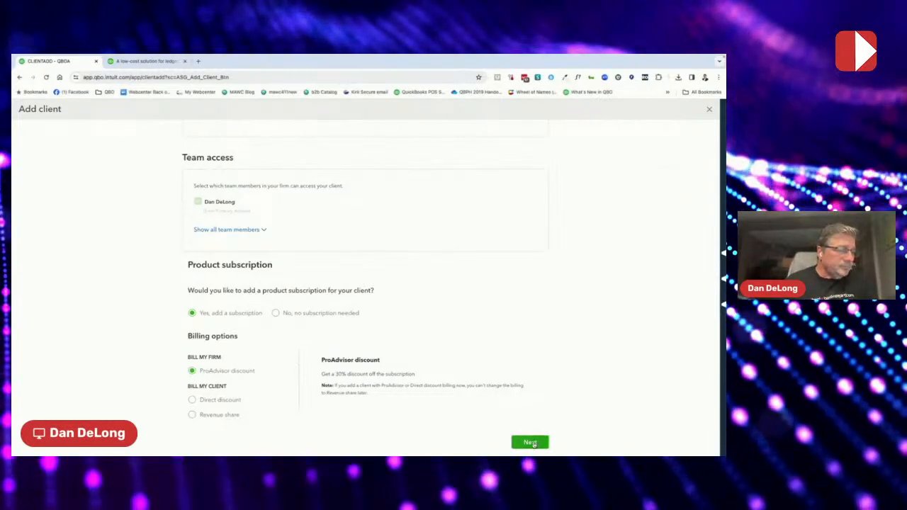
click(529, 441)
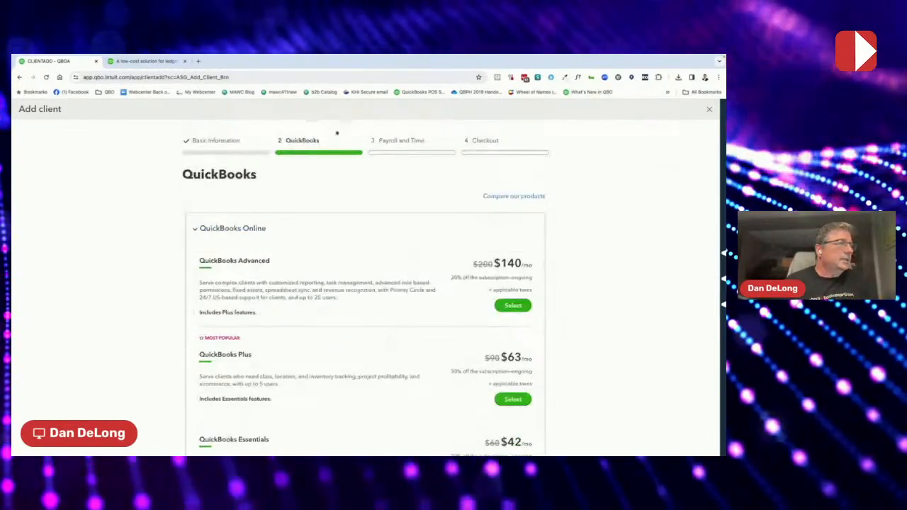
- Select the $10/mo QuickBooks Ledger plan and continue to Payroll and Time
scroll(366, 255, down, 1)
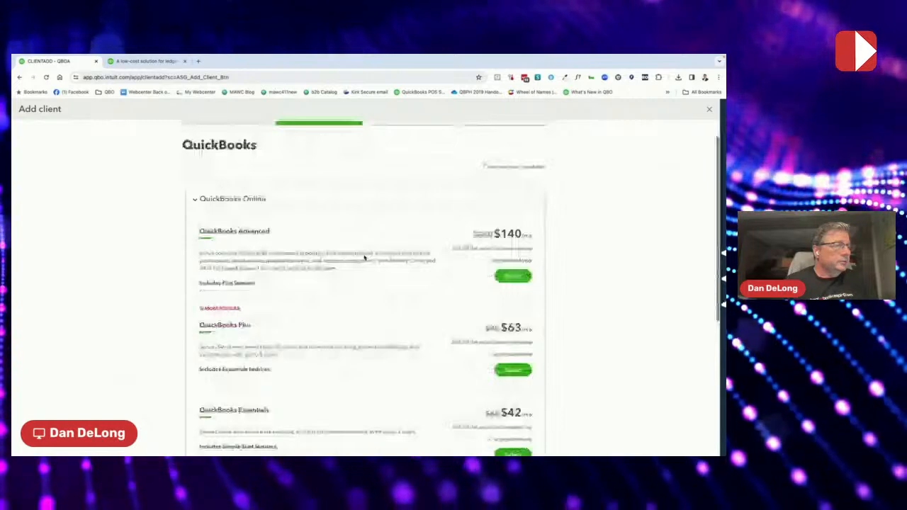
scroll(364, 259, down, 3)
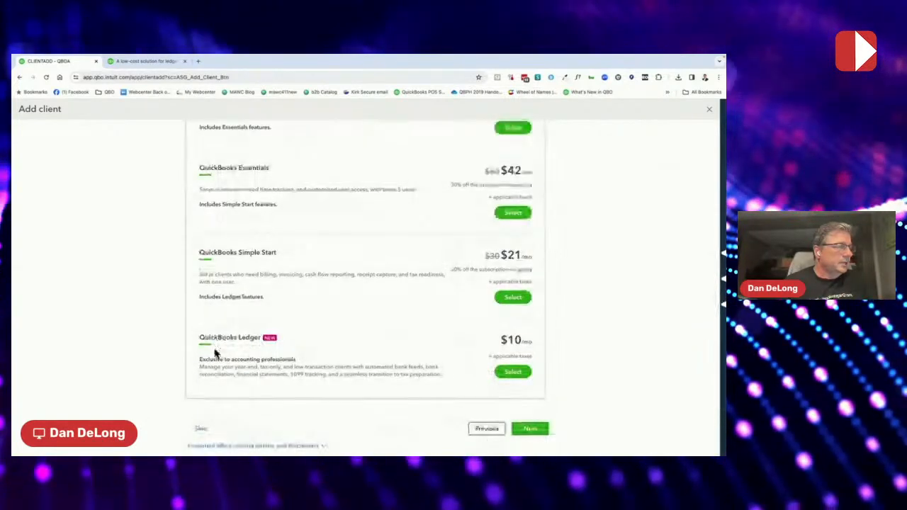
click(513, 372)
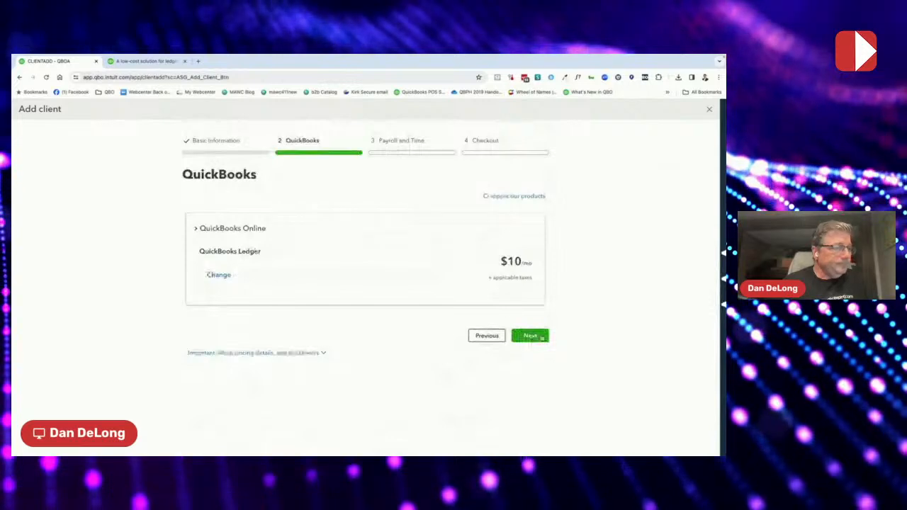
click(537, 338)
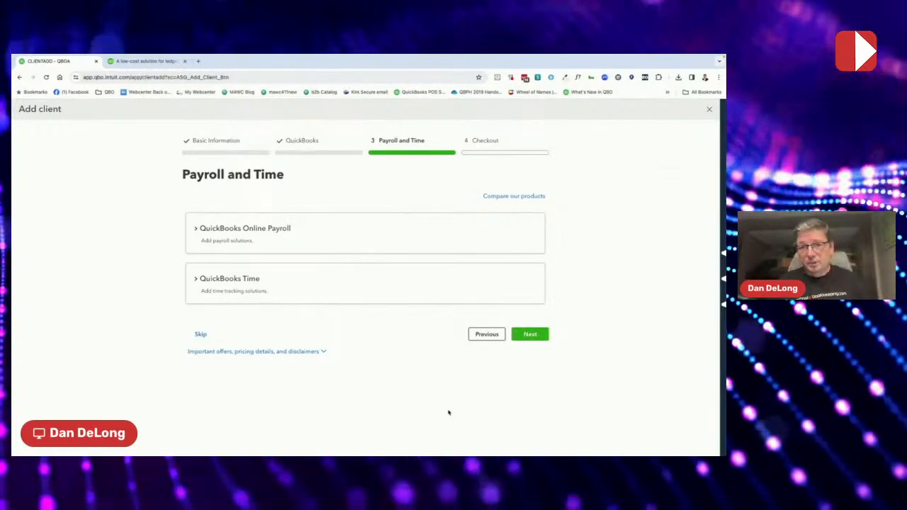
- Skip payroll and time add-ons and review the $10 Checkout total billed to the firm
click(530, 336)
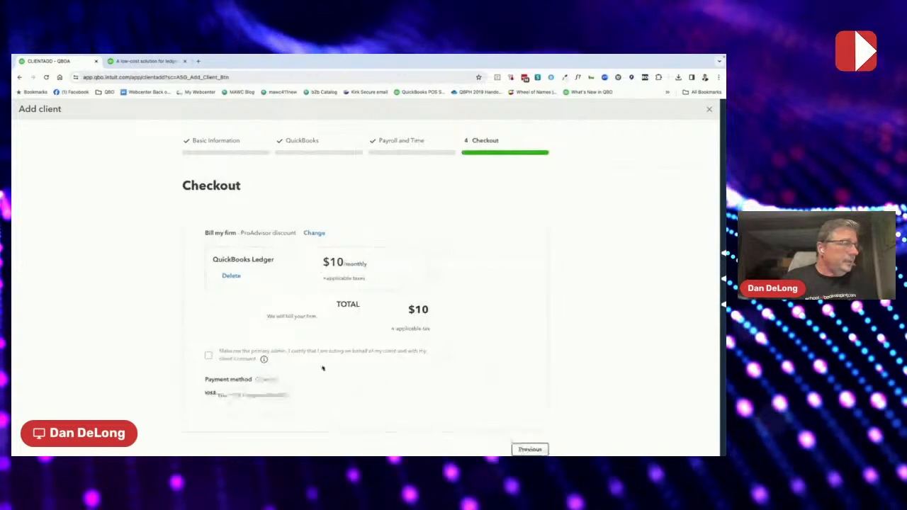
scroll(347, 348, down, 1)
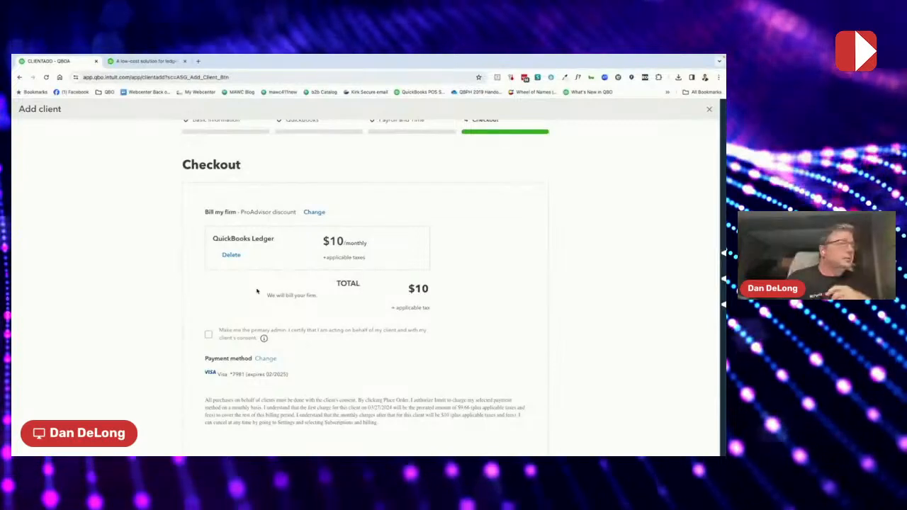
scroll(288, 230, up, 1)
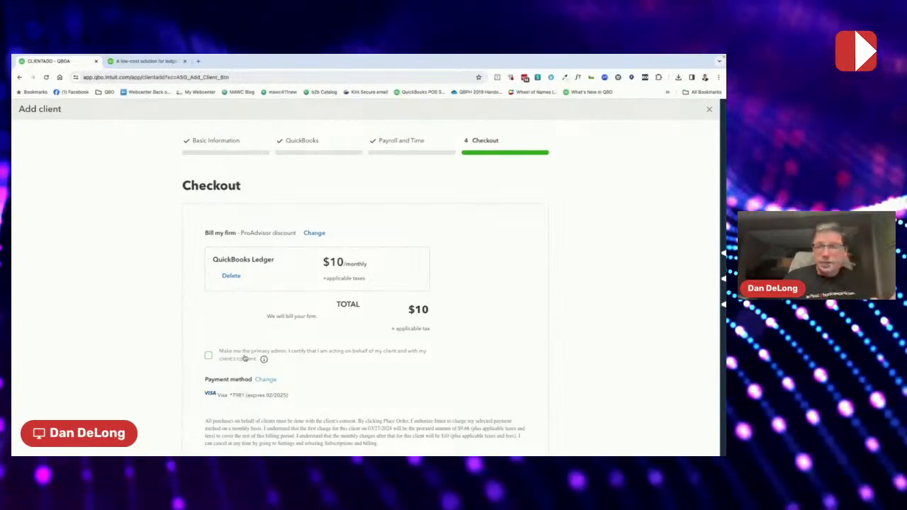
- Make yourself the client's primary admin and finish the $10/month Ledger checkout
click(208, 354)
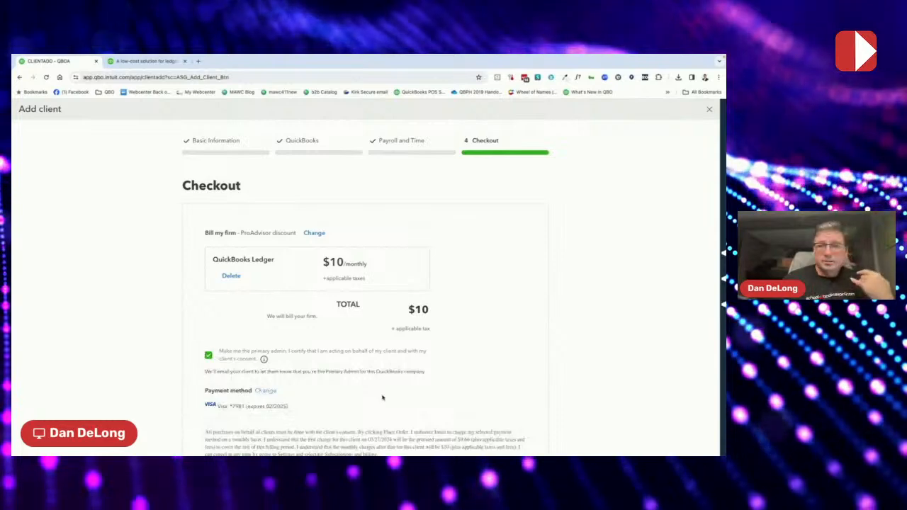
scroll(364, 399, down, 1)
scroll(364, 399, down, 1)
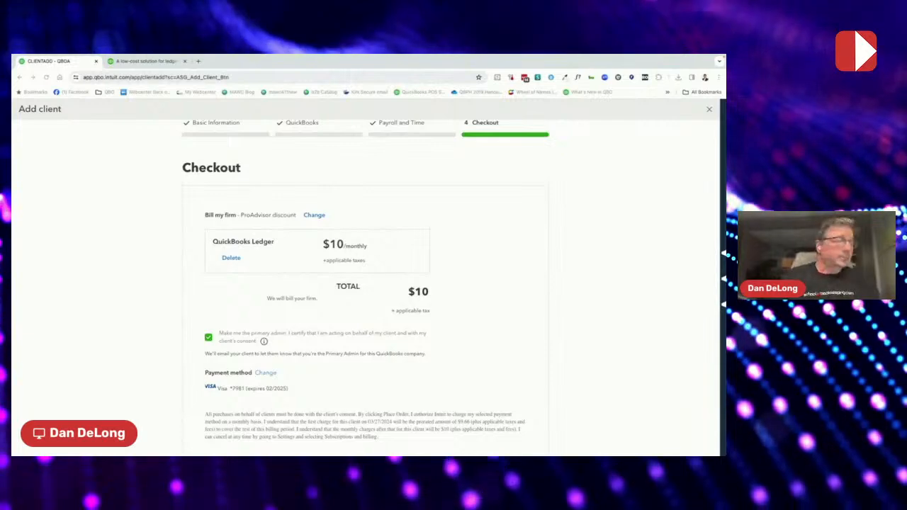
mouse_move(371, 443)
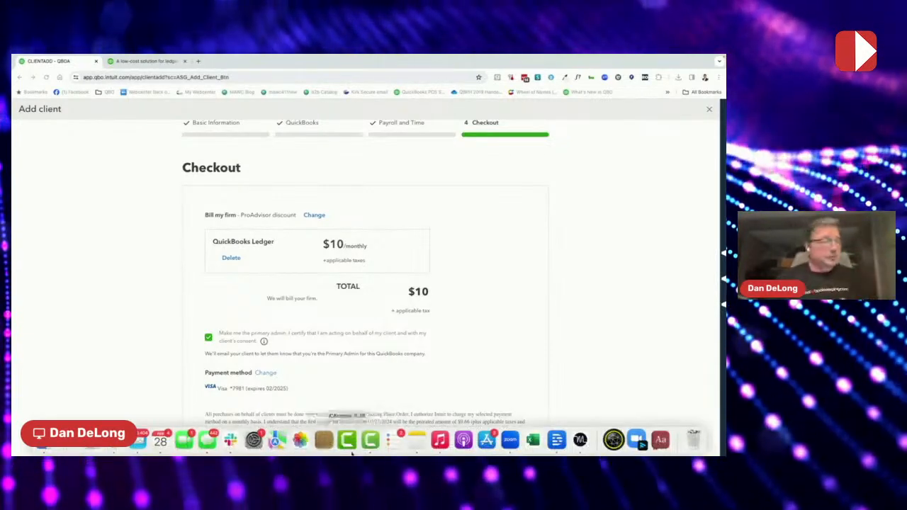
scroll(497, 313, down, 2)
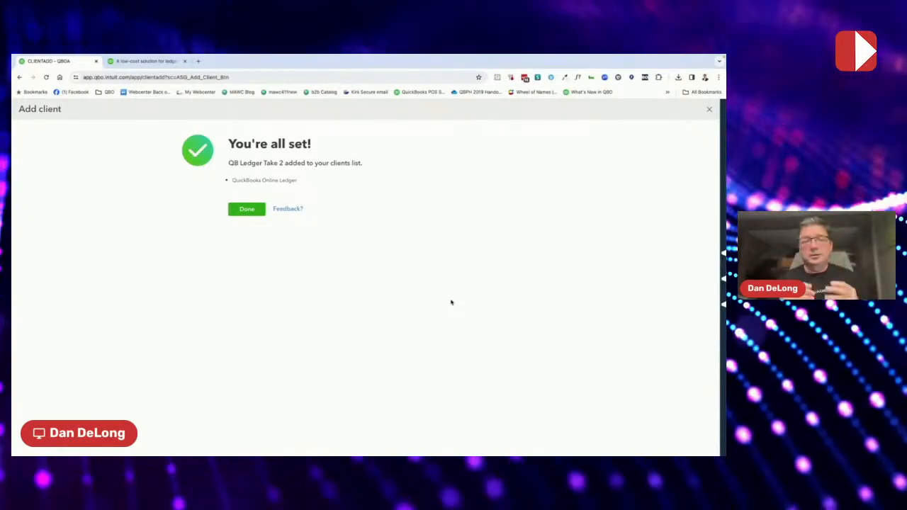
- Close the confirmation with Done and open the client switcher list
click(248, 210)
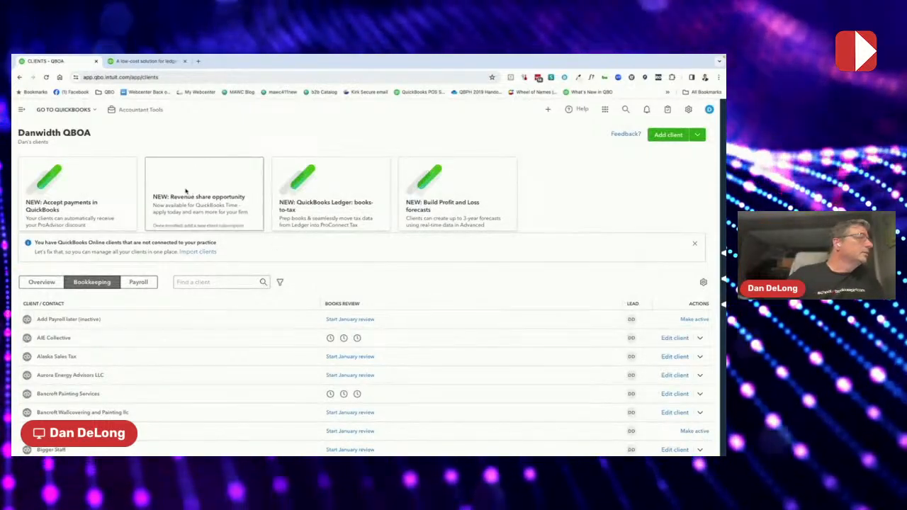
click(68, 109)
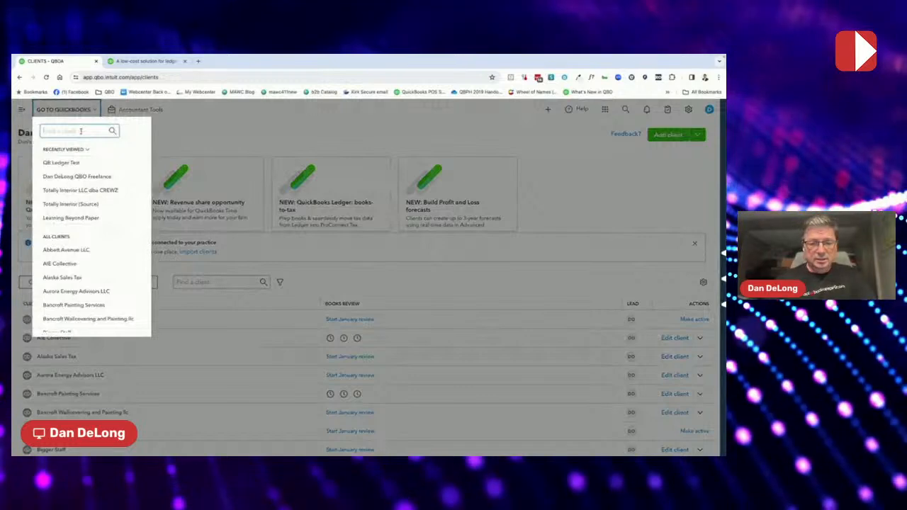
- Search 'ledger', open QB Ledger Take 2, and set industry to Offices of real estate agents and brokers
text(ledger)
click(91, 163)
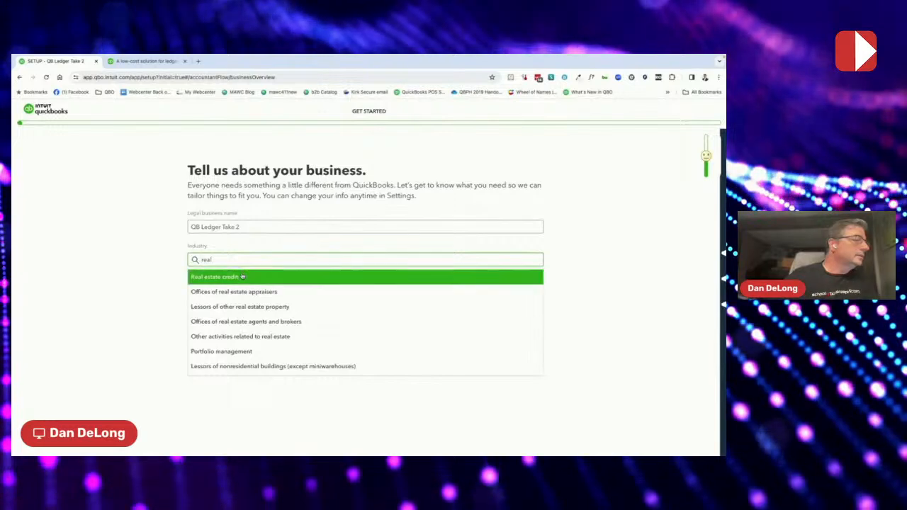
click(250, 321)
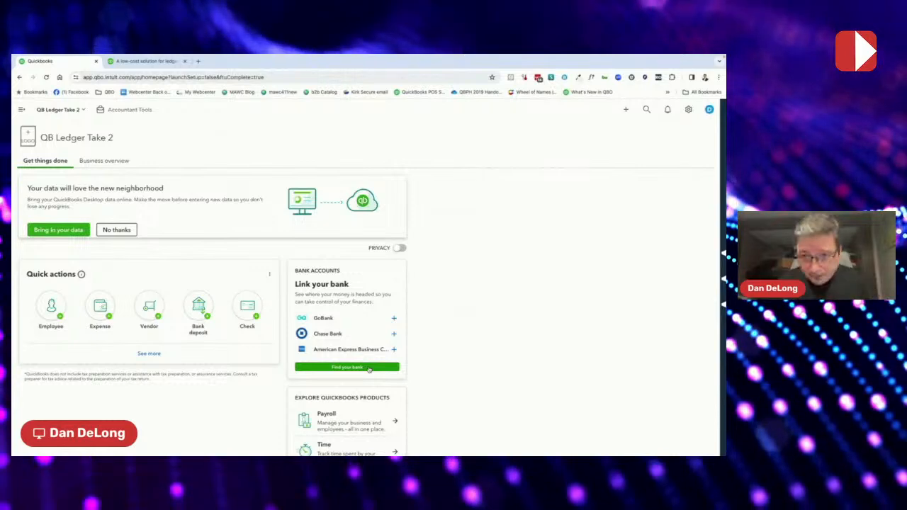
- Expand the full left navigation and review the + New transaction types before closing that list
click(22, 111)
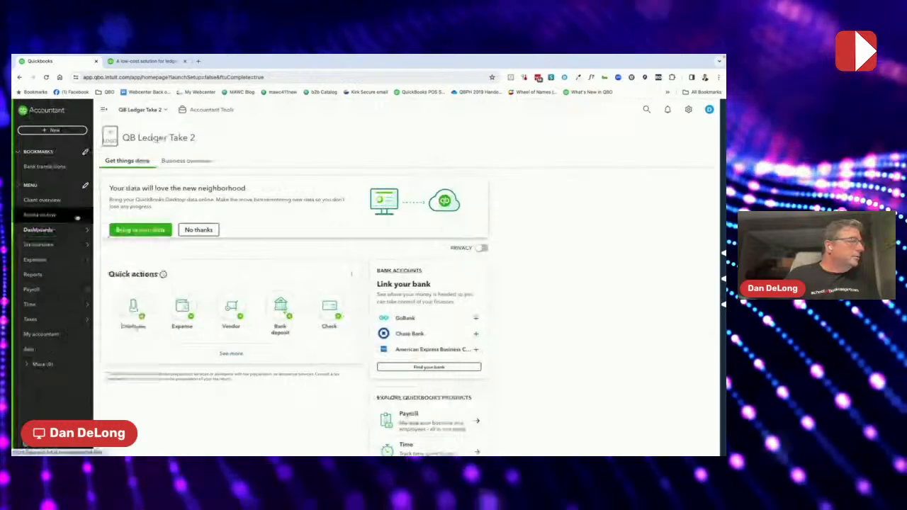
mouse_move(83, 352)
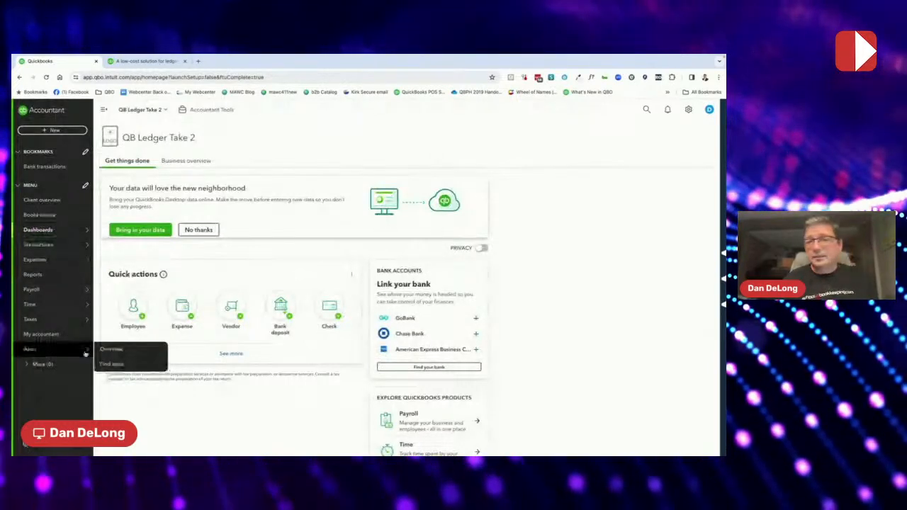
click(53, 131)
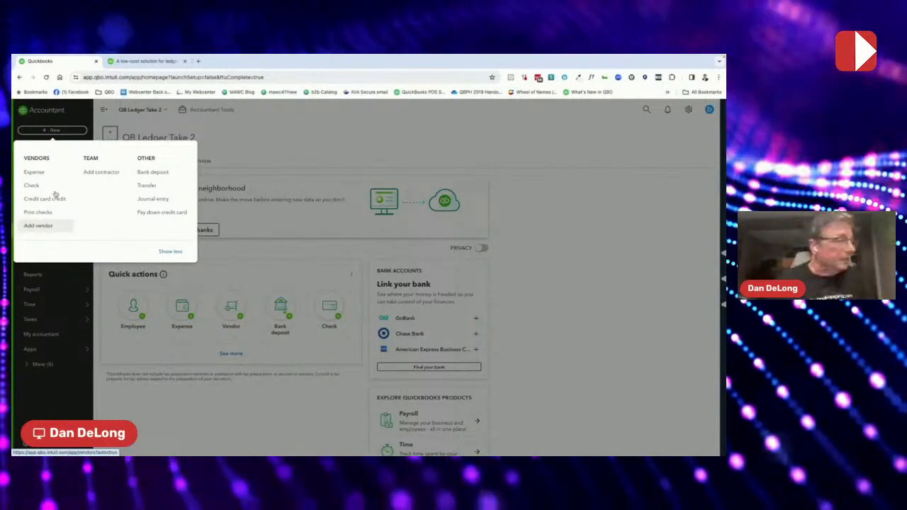
click(141, 411)
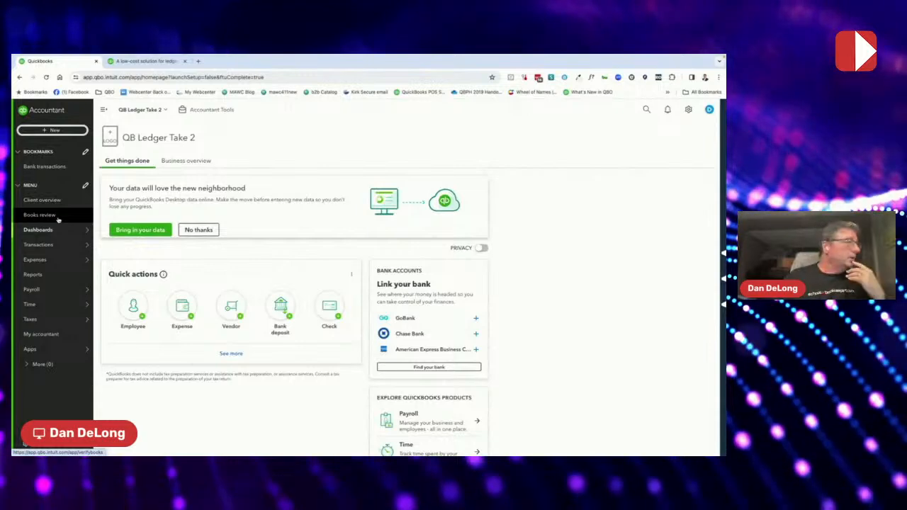
mouse_move(61, 236)
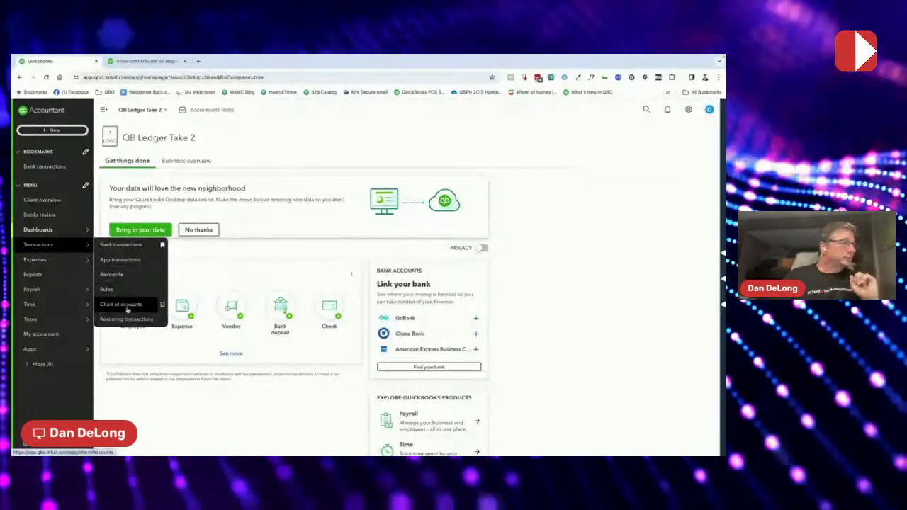
mouse_move(60, 263)
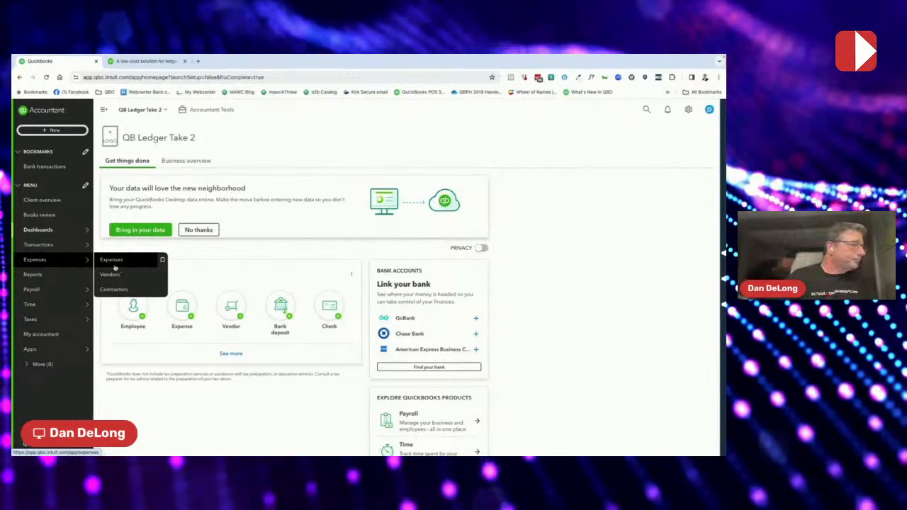
- Browse the client's Reports list, including the Employees and For my accountant sections
click(78, 273)
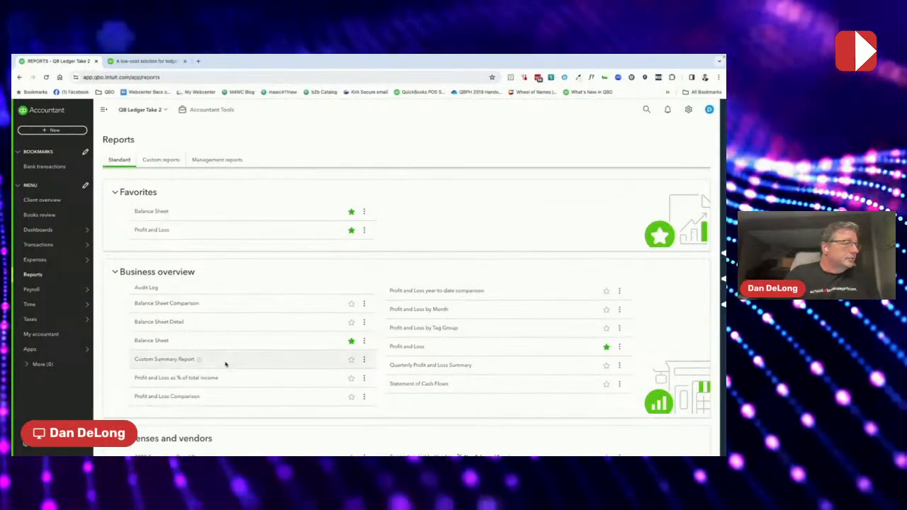
scroll(225, 364, down, 2)
scroll(233, 347, up, 2)
scroll(249, 320, down, 3)
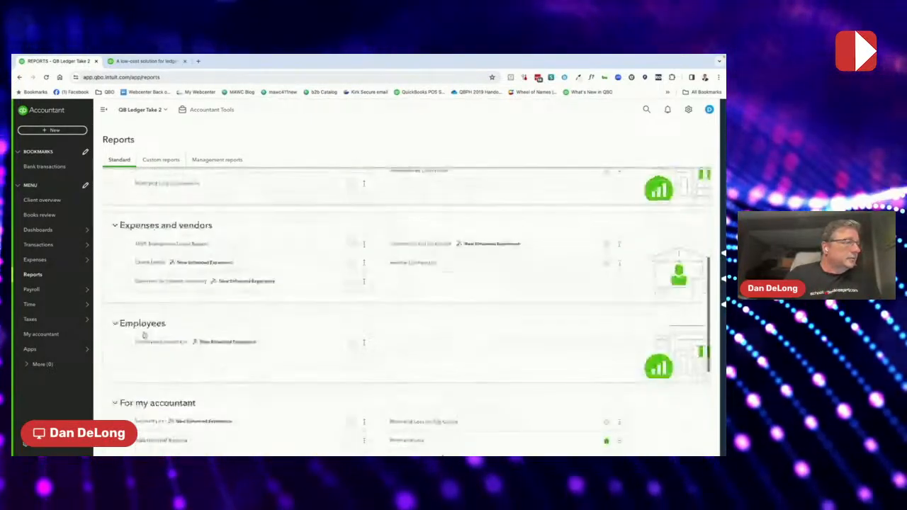
scroll(333, 357, down, 2)
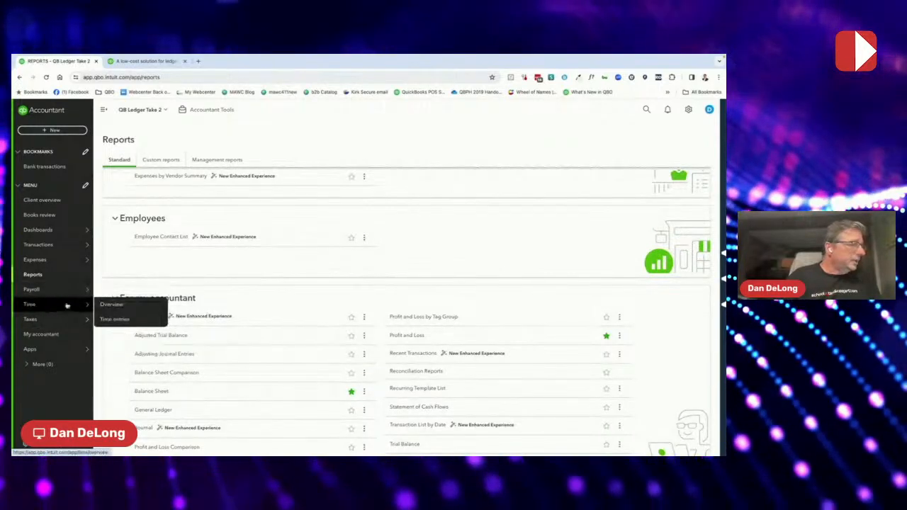
- Bring up the Accountant Tools quick links and tools dropdown from the Reports page
mouse_move(65, 322)
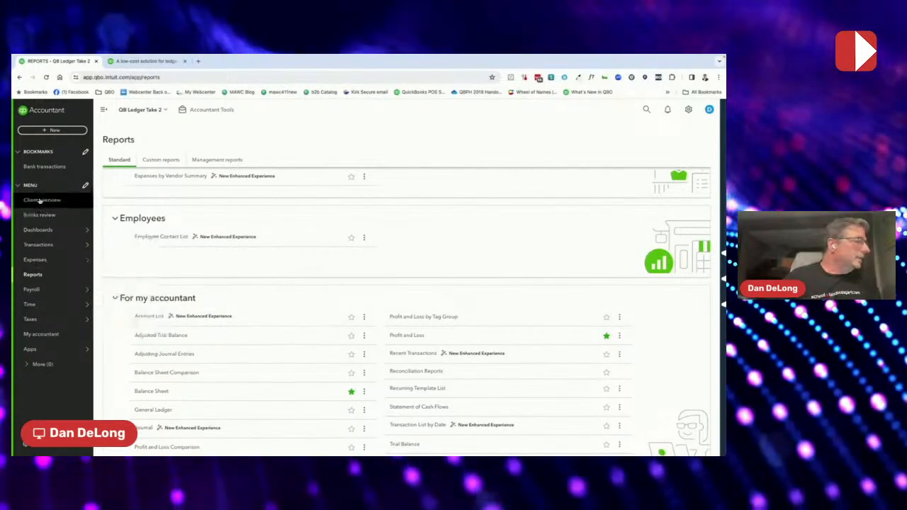
mouse_move(76, 261)
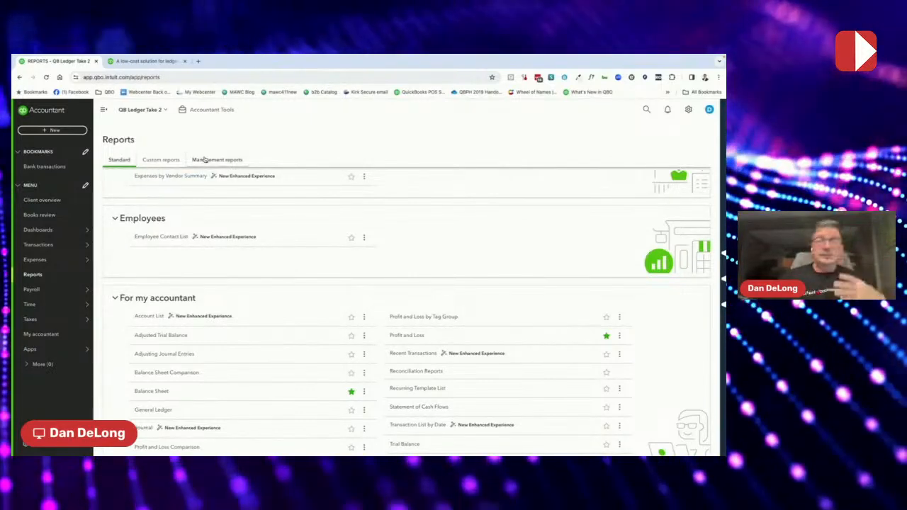
click(219, 114)
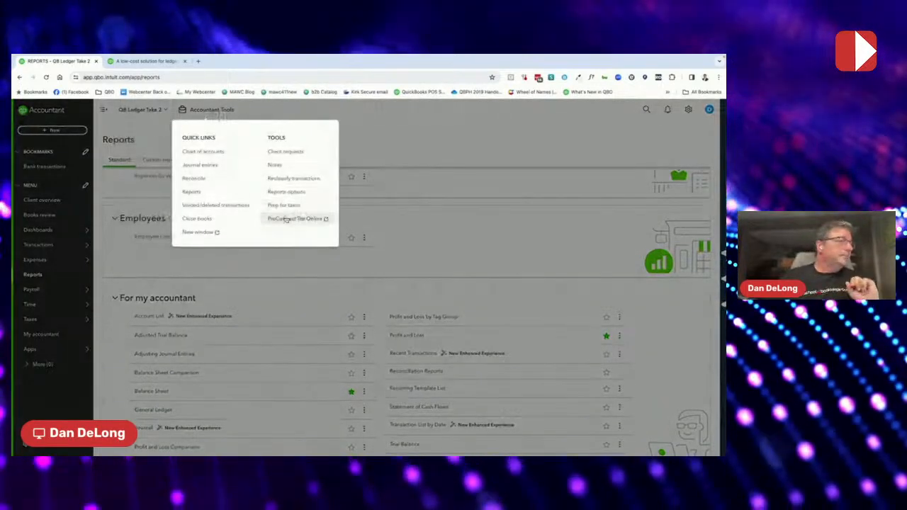